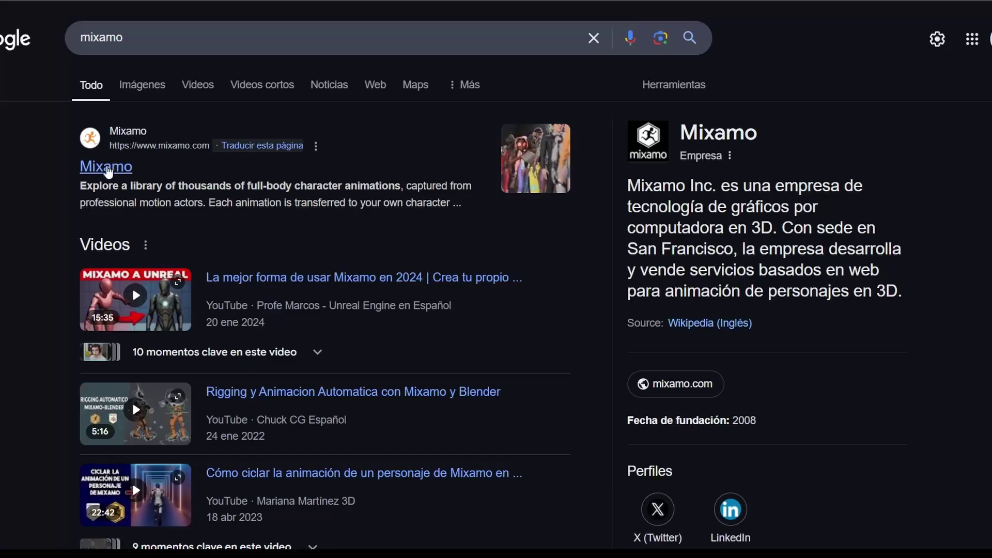
# Step: Go from the Mixamo result to Adobe's Mixamo Blender add-on page via the 'mixamo addon blender' search
pyautogui.click(114, 164)
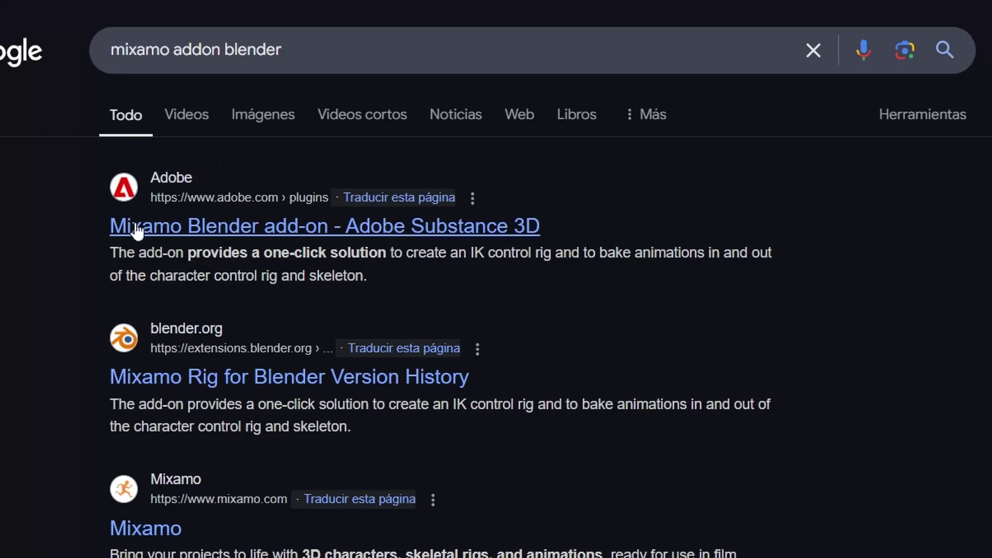
pyautogui.click(187, 238)
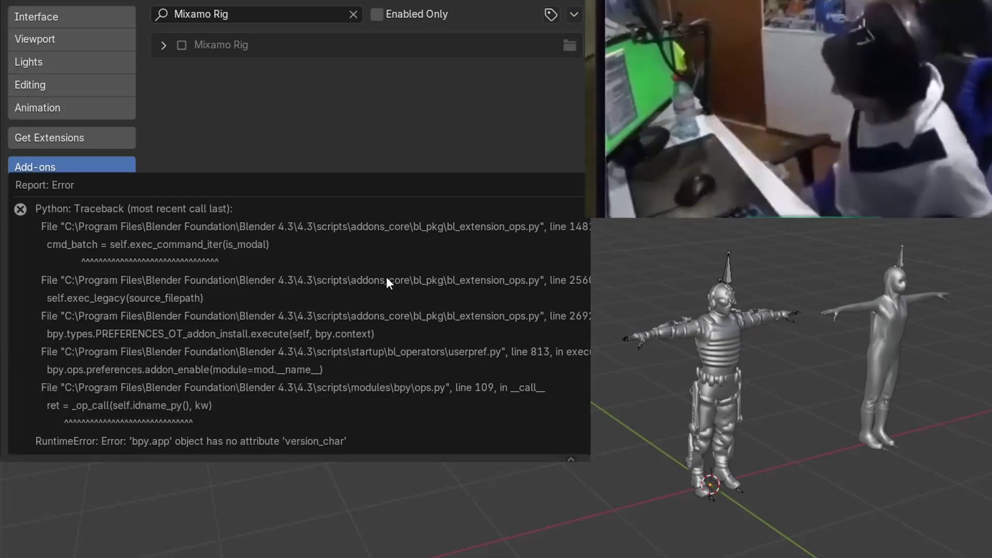
# Step: Enable the Mixamo Rig add-on and turn on In Front in the armature's Viewport Display
pyautogui.click(178, 46)
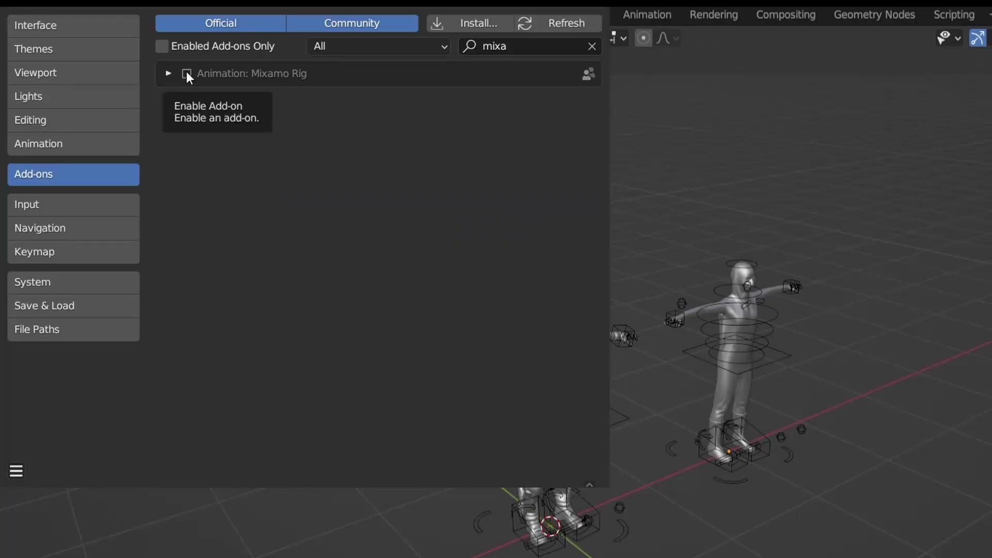
pyautogui.click(186, 74)
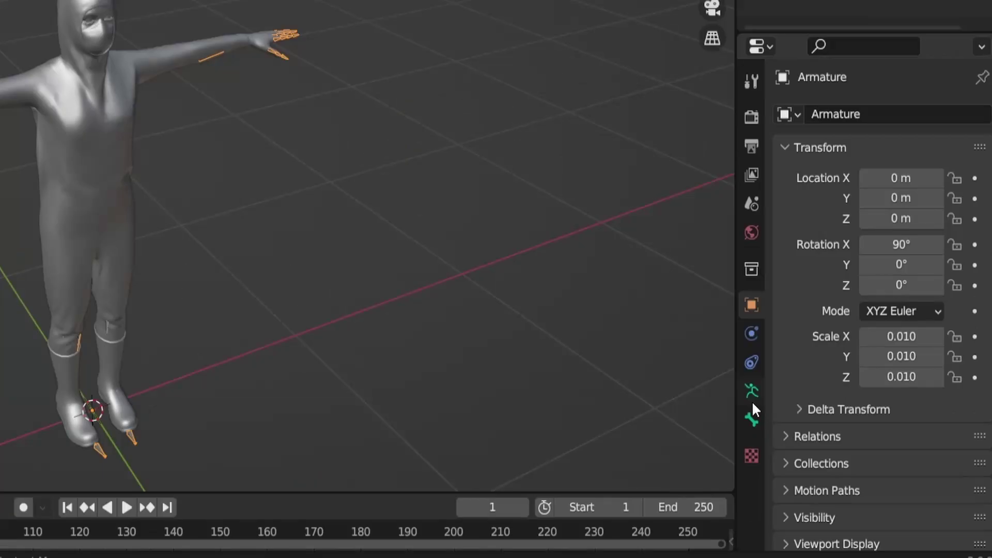
pyautogui.click(830, 426)
pyautogui.click(848, 414)
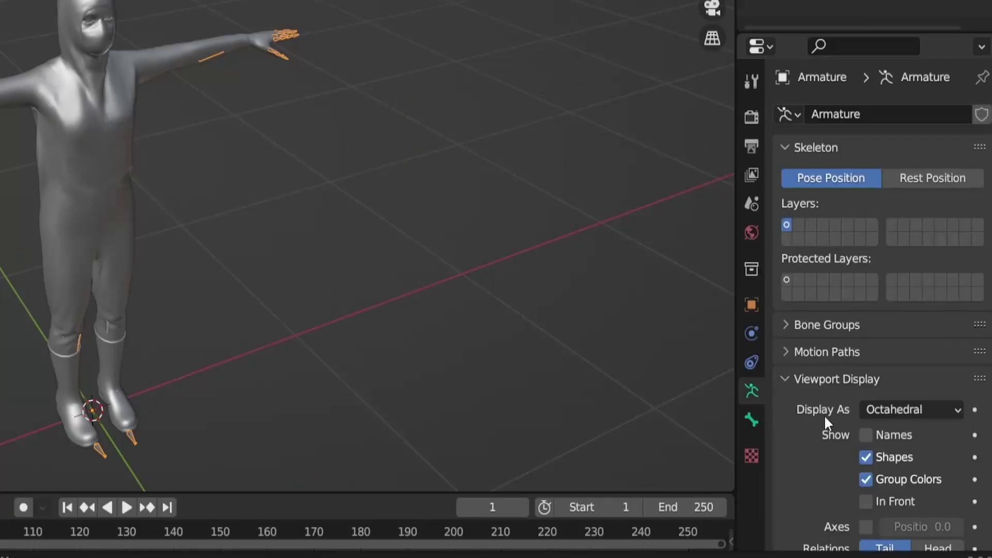
pyautogui.click(866, 501)
pyautogui.click(792, 380)
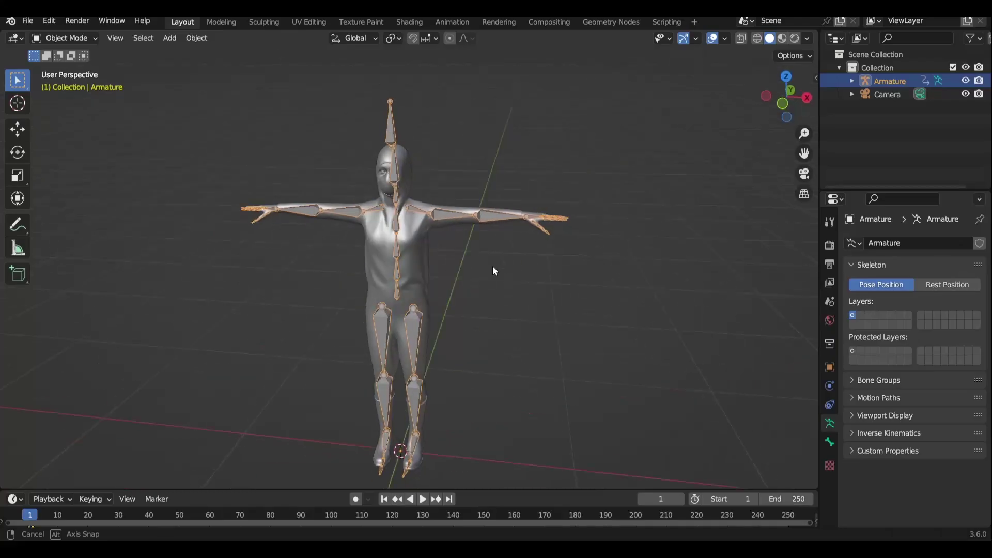
pyautogui.moveTo(494, 270)
pyautogui.mouseDown(button='middle')
pyautogui.moveTo(520, 259)
pyautogui.moveTo(557, 281)
pyautogui.mouseUp(button='middle')
# Step: Create a Mixamo control rig for the character's skeleton from the sidebar Mixamo tab
pyautogui.press('n')
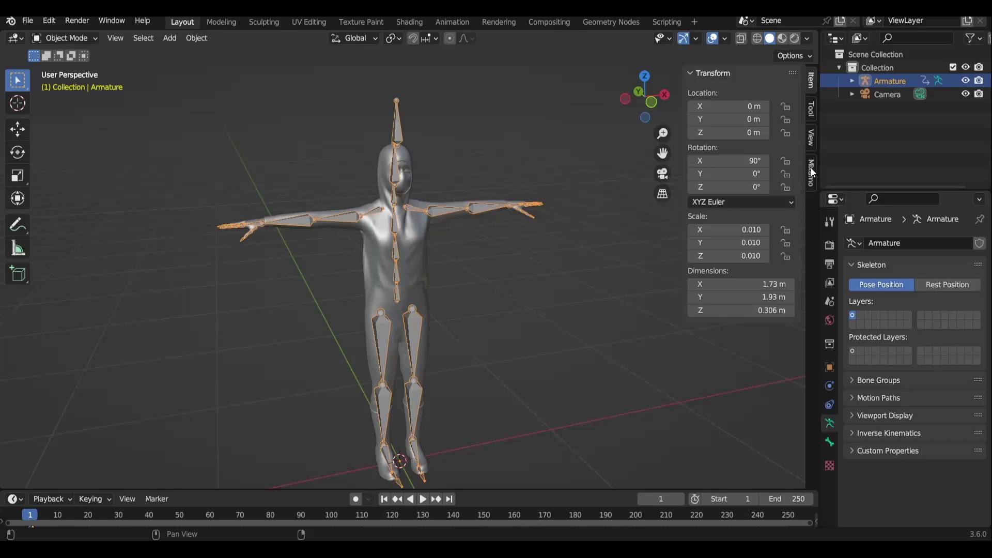
pyautogui.click(811, 168)
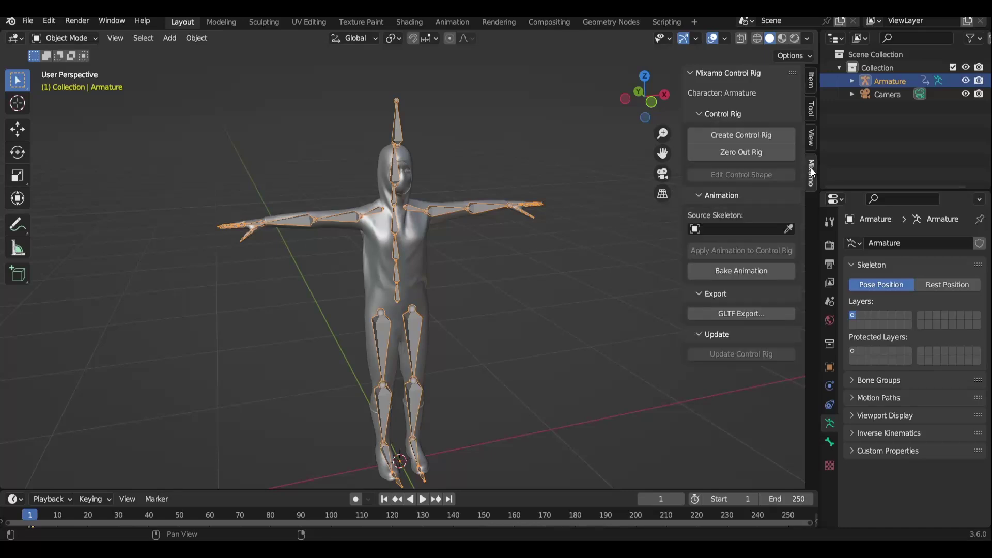
pyautogui.click(753, 139)
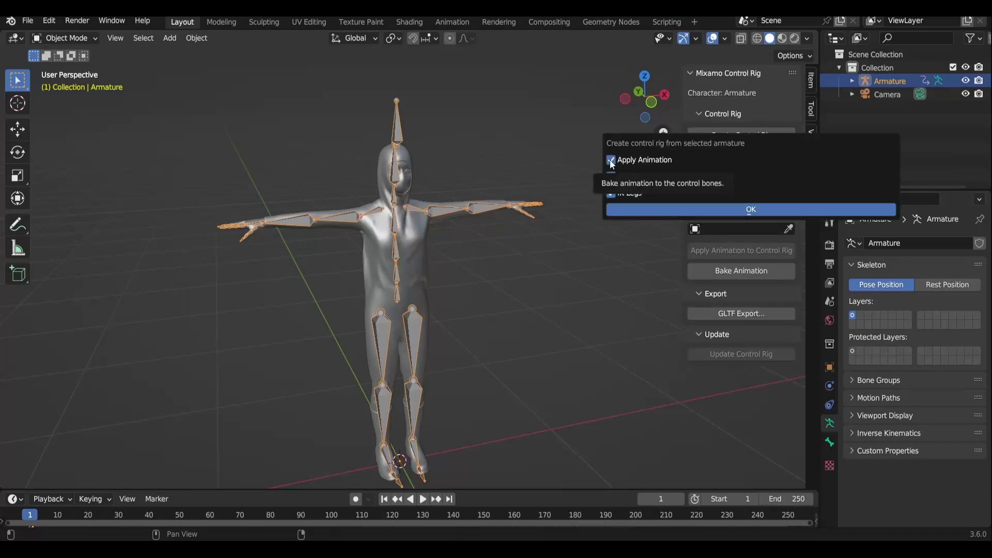
pyautogui.click(724, 210)
pyautogui.moveTo(575, 287); pyautogui.dragTo(541, 288, button='middle')
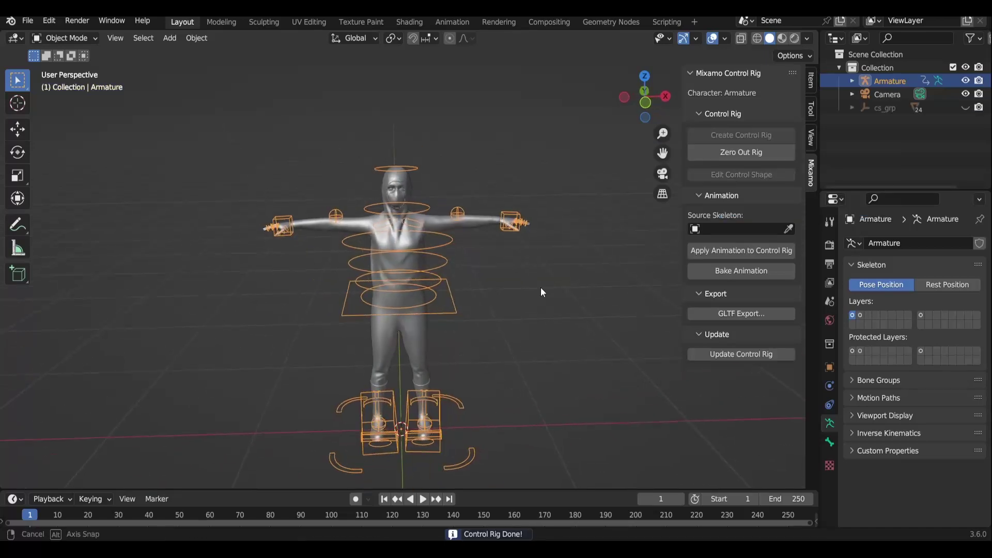
# Step: Put the control rig in Pose Mode and start moving the Ctrl_Hand_IK_Left control
pyautogui.click(749, 152)
pyautogui.press('n')
pyautogui.scroll(3, 569, 278)
pyautogui.click(537, 243)
pyautogui.press('g')
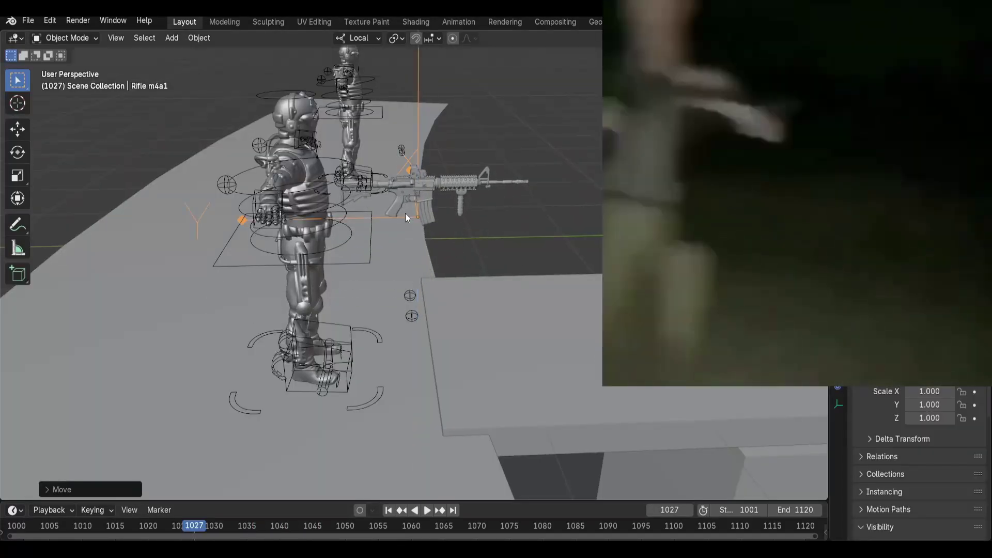
# Step: Rotate the left hand IK control around the global Y axis
pyautogui.press('r')
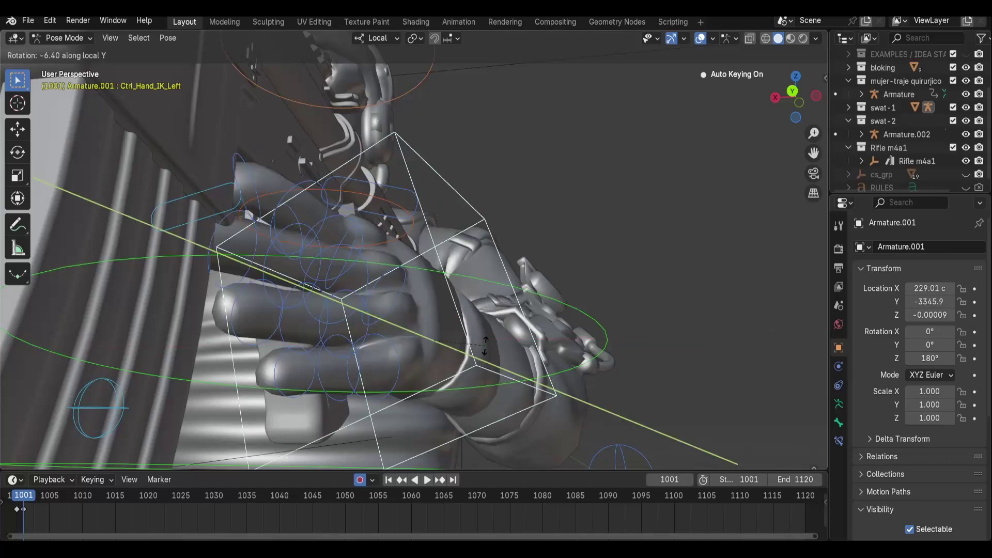
pyautogui.press('y')
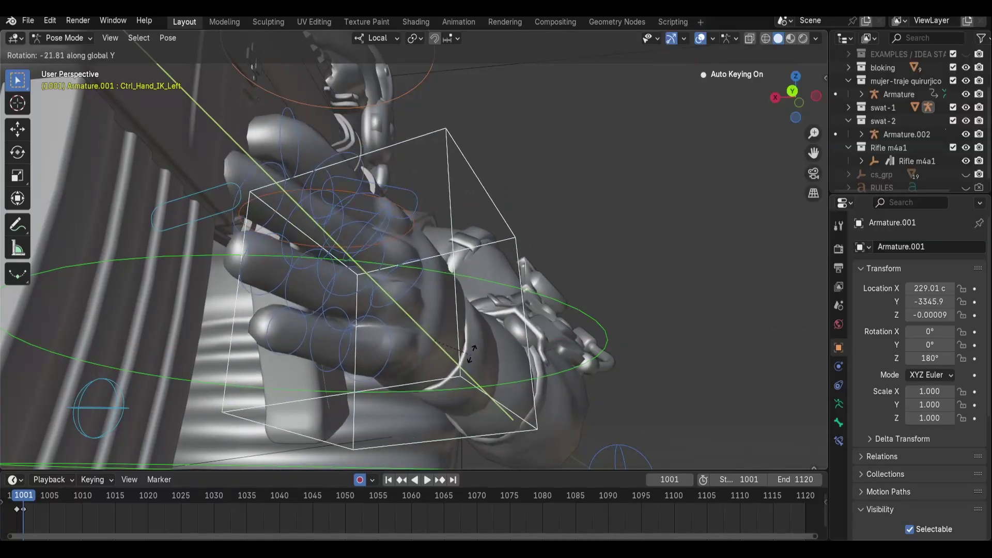
pyautogui.click(470, 343)
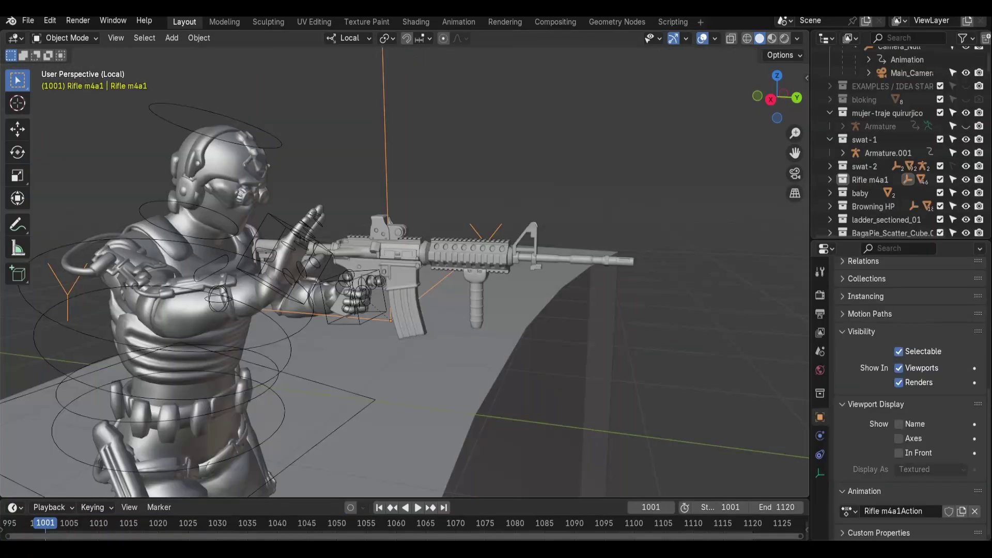
# Step: Move the rifle into the hand and parent it to a rig bone
pyautogui.click(415, 288)
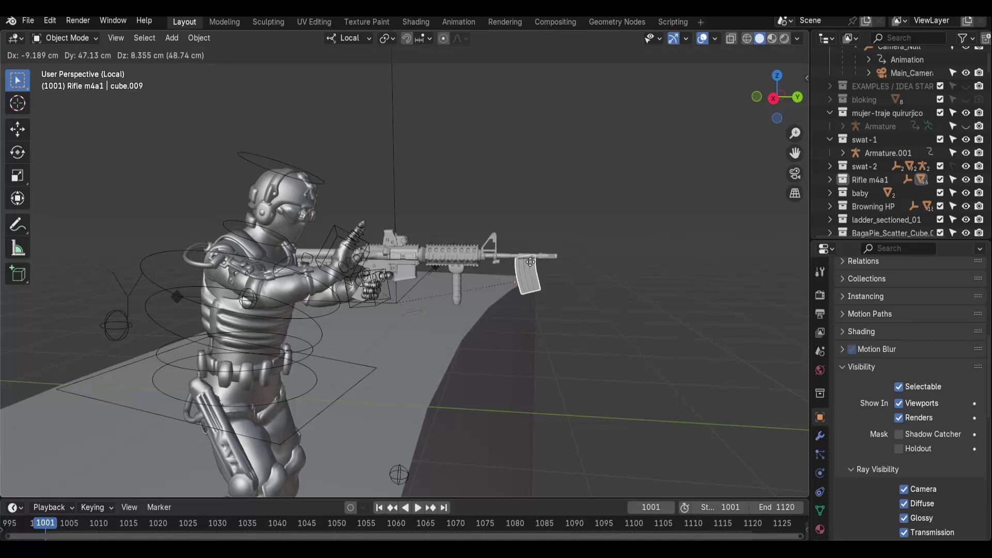
pyautogui.press('g')
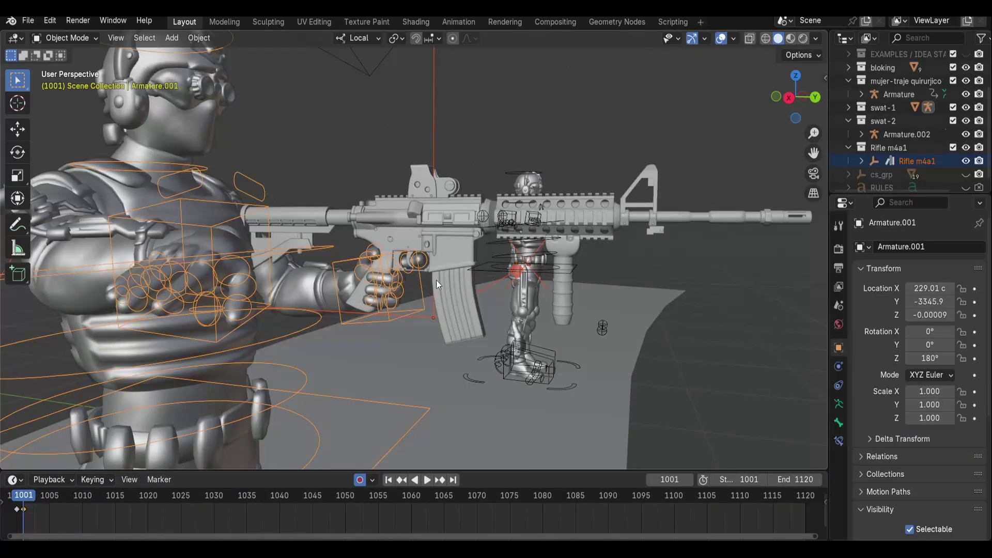
pyautogui.hotkey('ctrl', 'p')
pyautogui.click(394, 371)
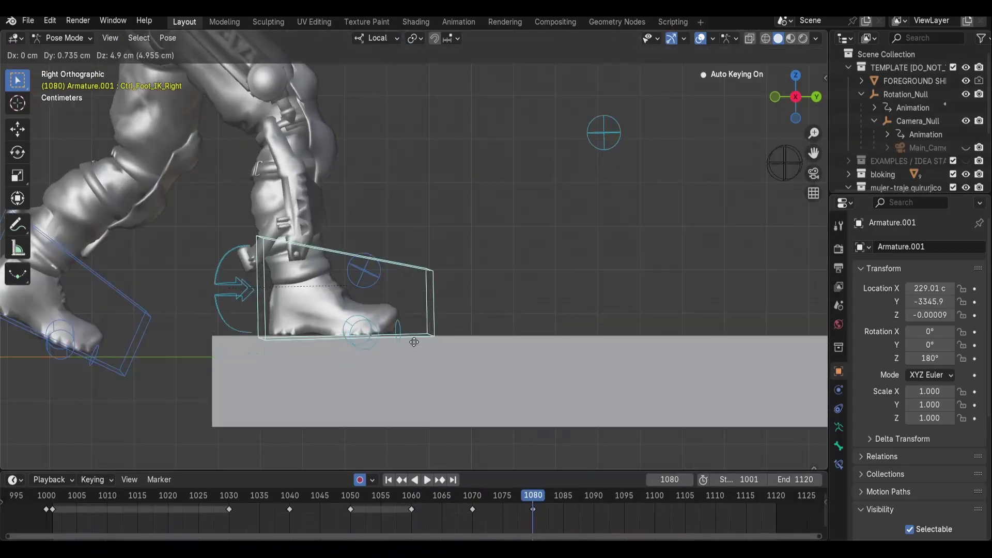
# Step: Jump near frame 1105, switch the Timeline to the Graph Editor, and select all bones
pyautogui.click(688, 498)
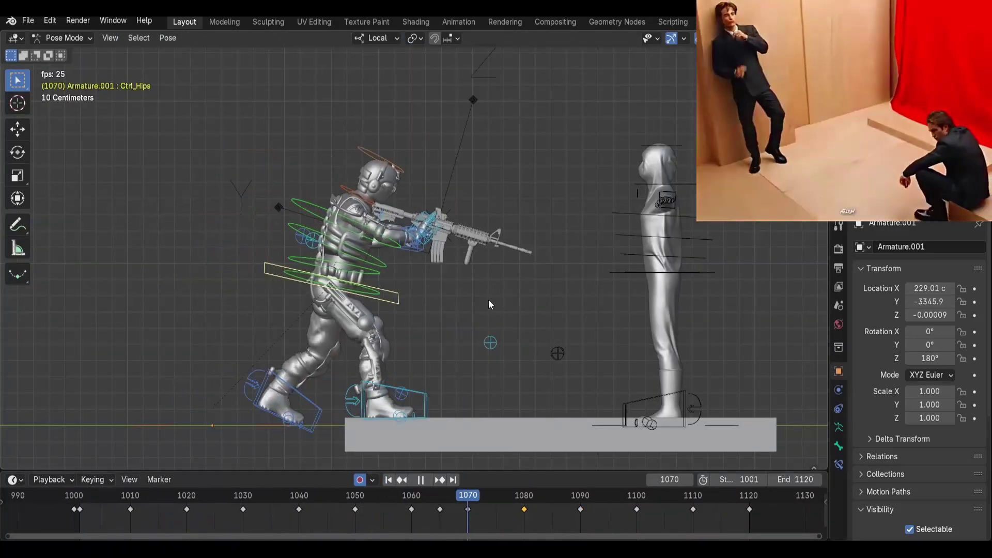
pyautogui.click(13, 485)
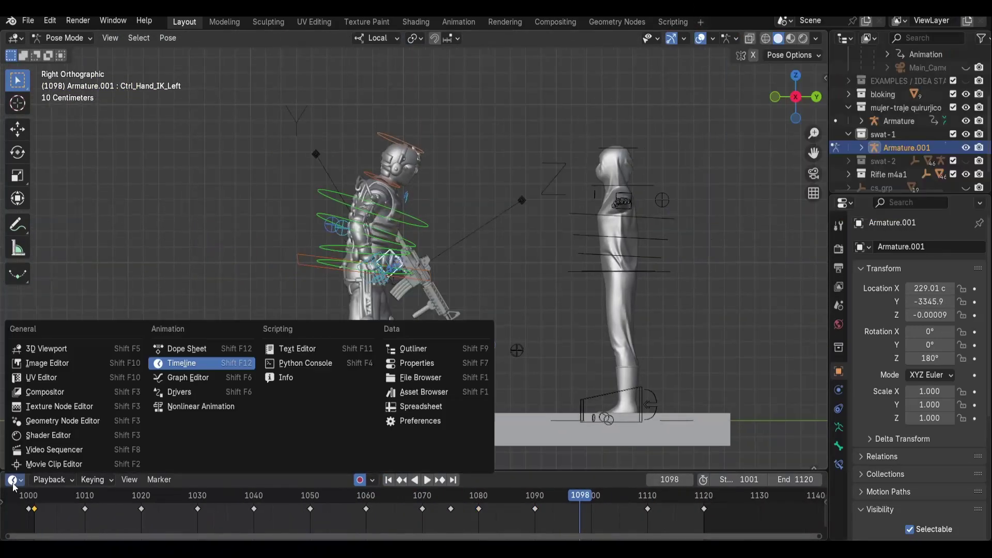
pyautogui.click(189, 377)
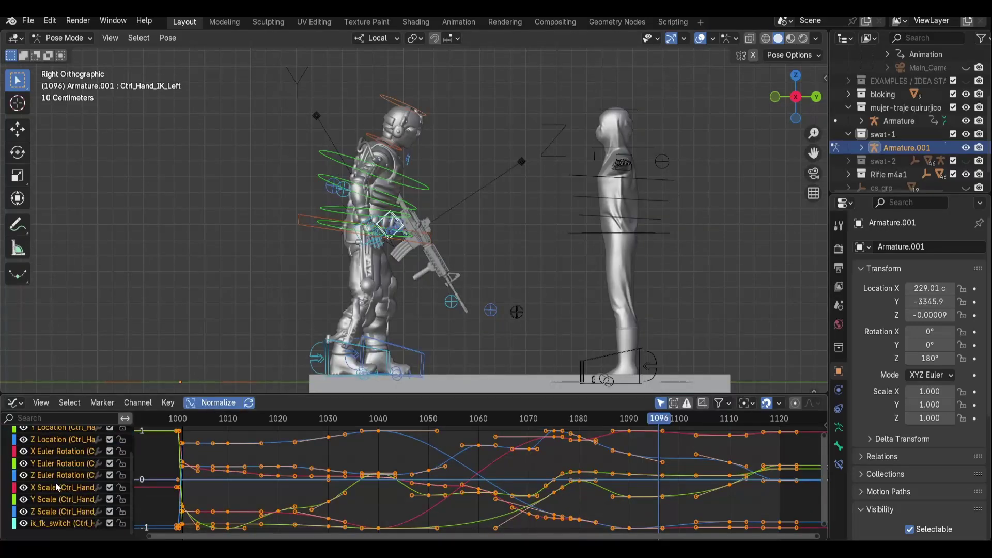
pyautogui.press('a')
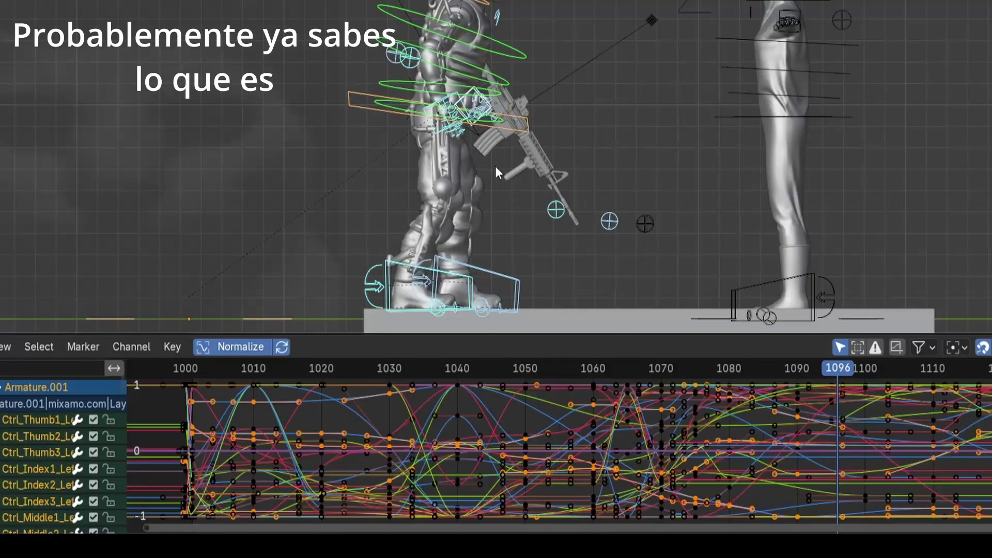
pyautogui.scroll(-2, 629, 436)
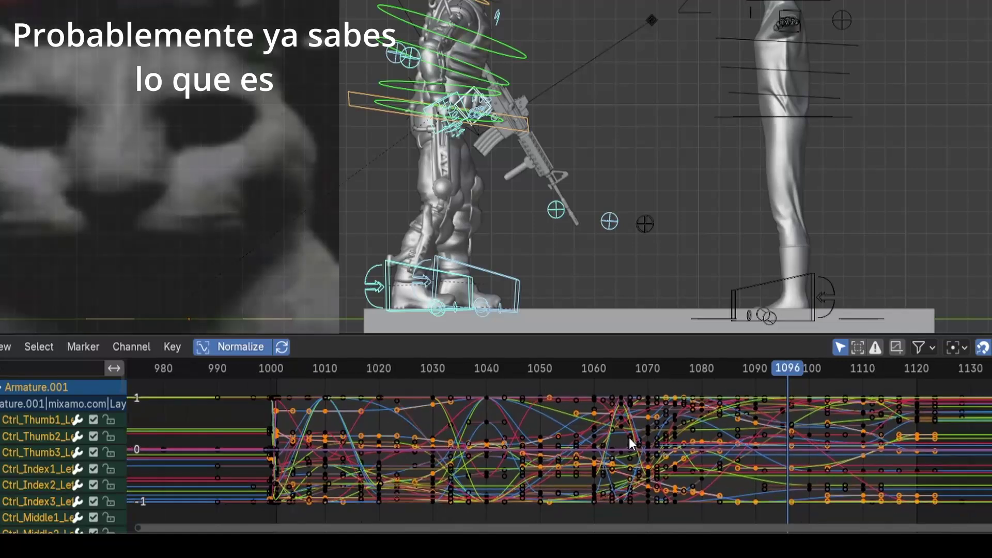
pyautogui.scroll(3, 629, 437)
pyautogui.scroll(1, 619, 446)
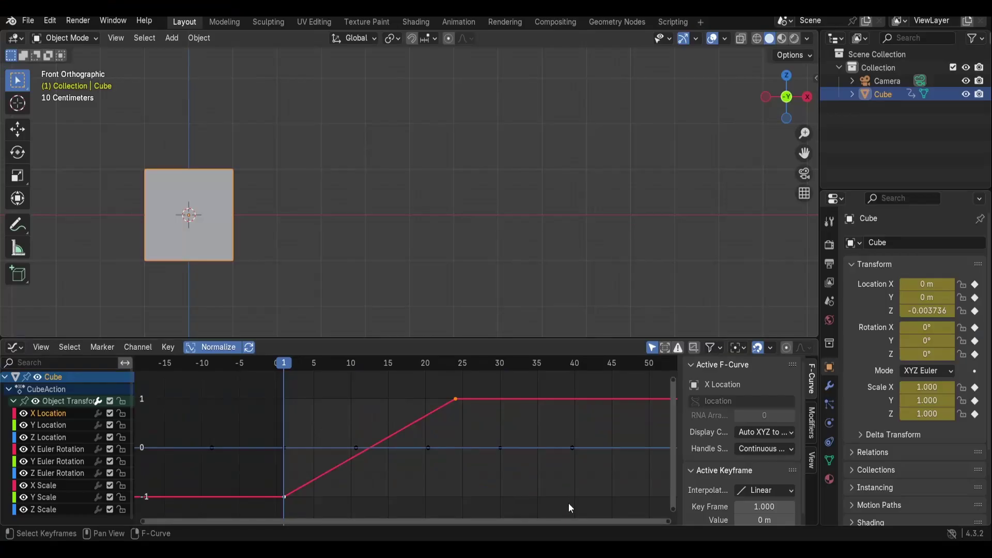
# Step: Reshape the first X Location key's handle for a fast start and gentle ease, previewing playback
pyautogui.press('space')
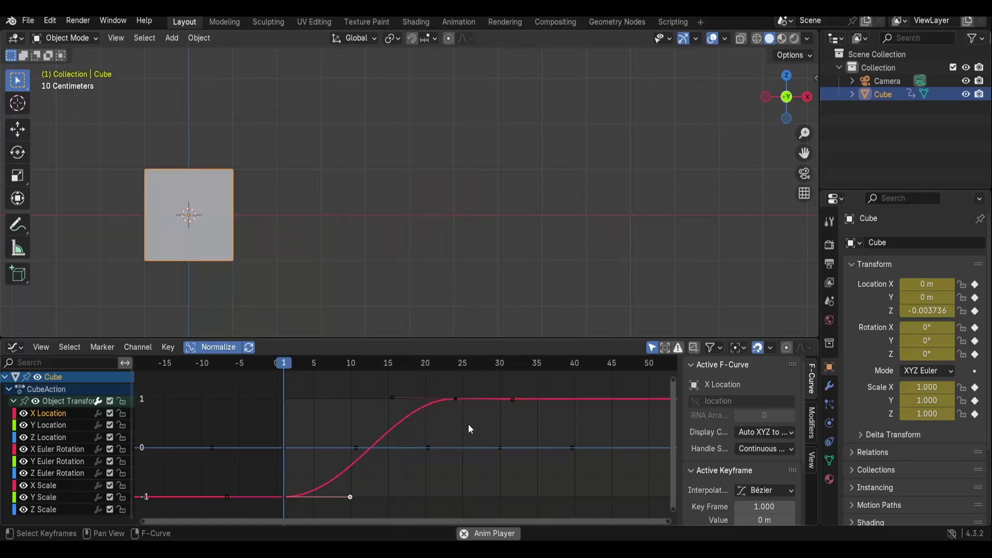
pyautogui.press('space')
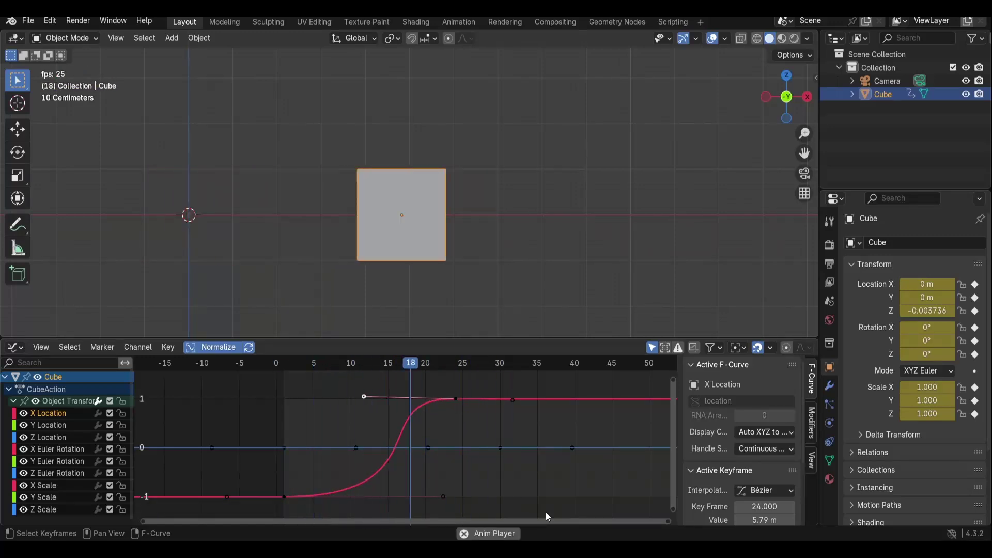
pyautogui.press('g')
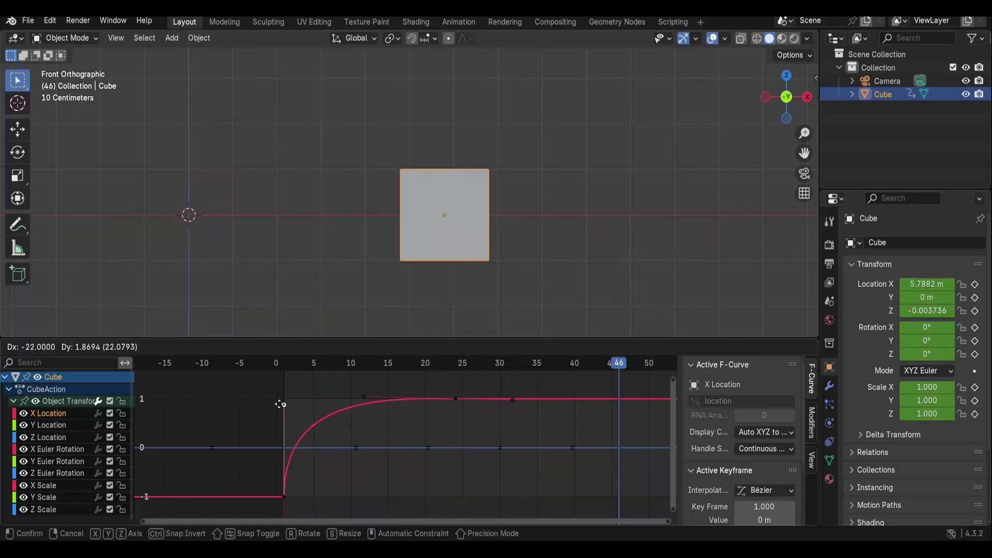
pyautogui.click(277, 405)
pyautogui.press('space')
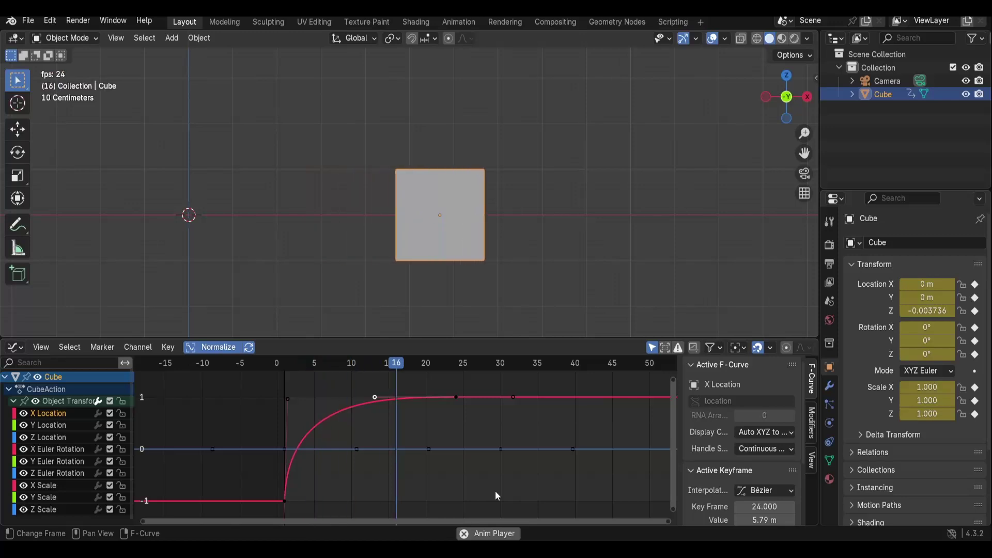
pyautogui.click(46, 485)
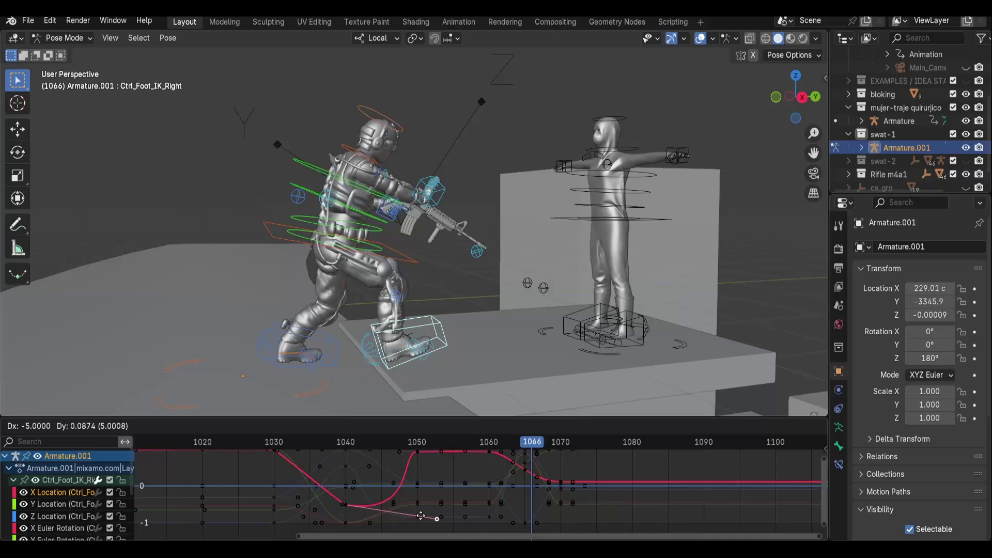
# Step: Slide the Ctrl_Foot_IK_Right keyframes earlier and play the step back through the camera
pyautogui.click(421, 515)
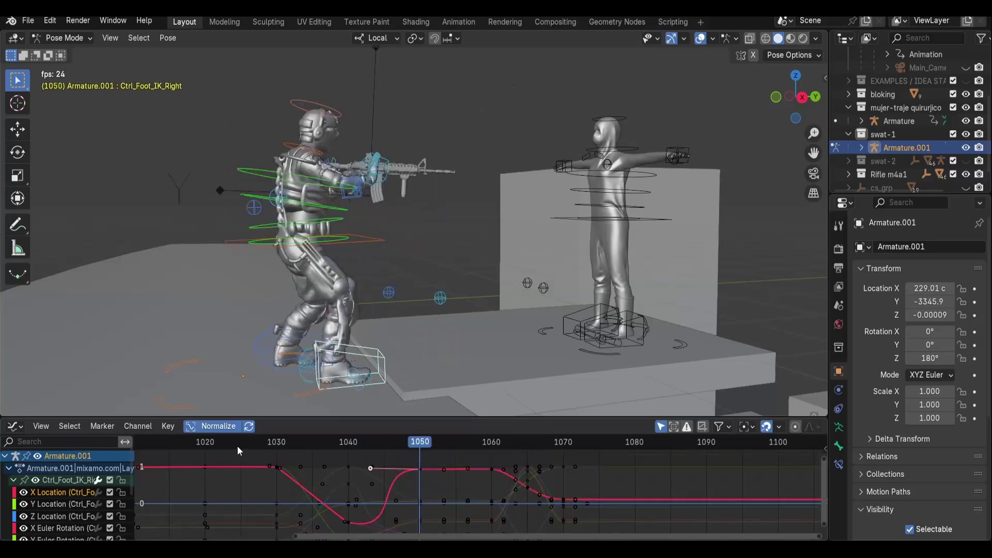
pyautogui.moveTo(237, 445); pyautogui.dragTo(355, 449)
pyautogui.click(351, 513)
pyautogui.press('space')
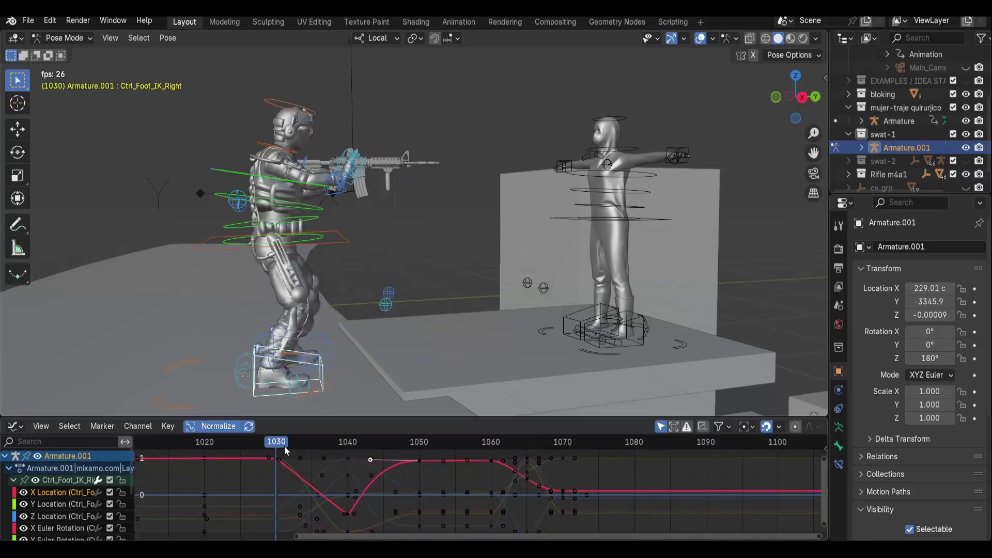
pyautogui.press('KP_0')
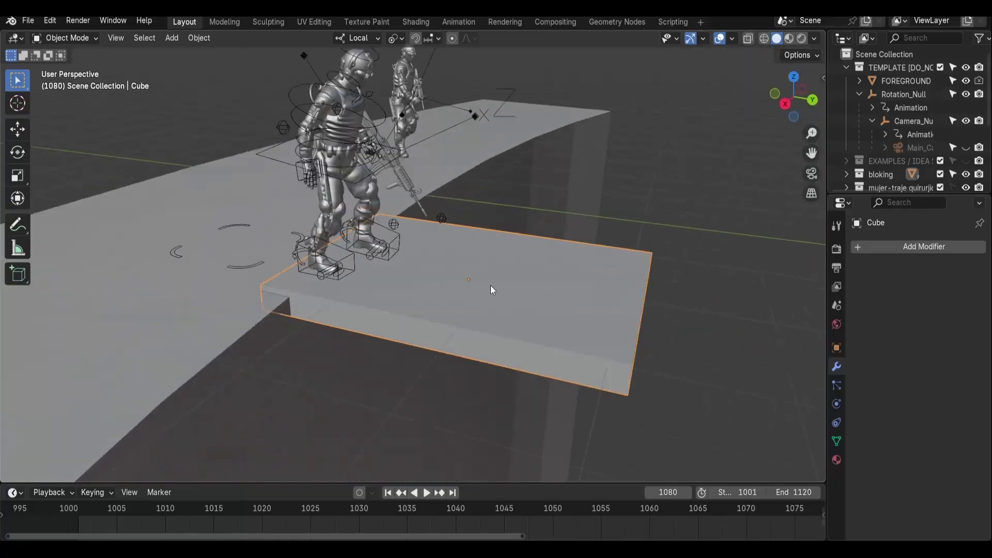
# Step: Move and zoom the viewport closer to the rooftop block
pyautogui.moveTo(495, 277)
pyautogui.mouseDown(button='middle')
pyautogui.moveTo(460, 290)
pyautogui.moveTo(482, 287)
pyautogui.mouseUp(button='middle')
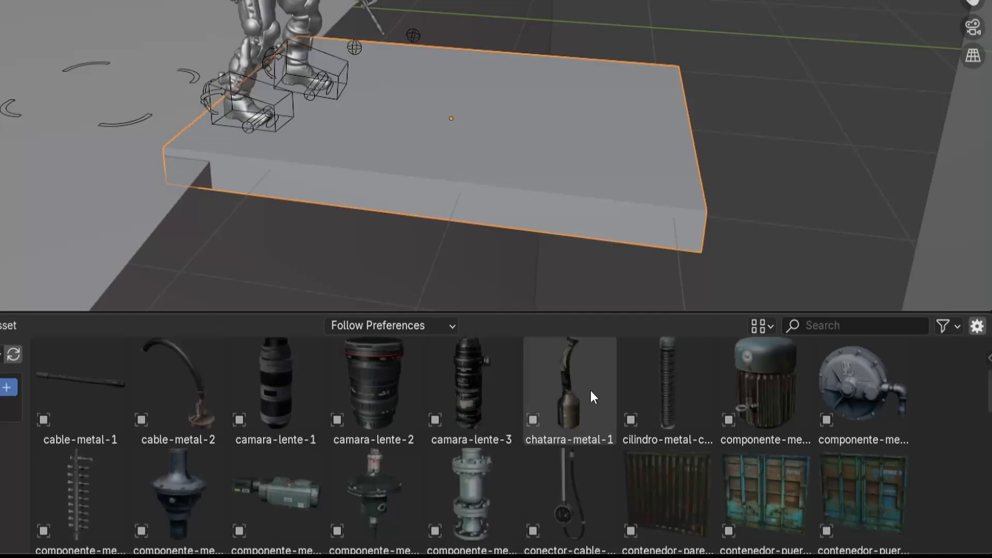
pyautogui.scroll(-3, 677, 456)
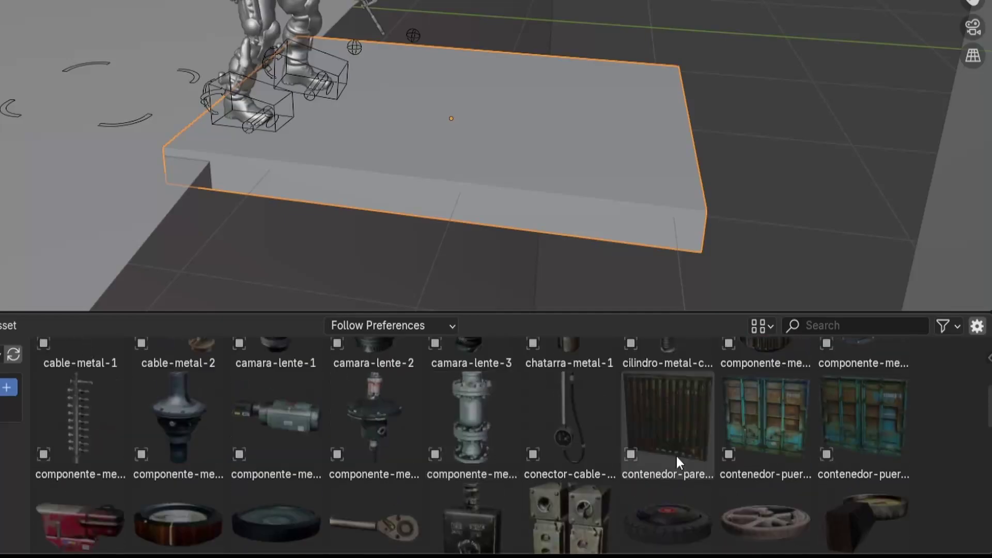
pyautogui.scroll(-5, 678, 460)
pyautogui.scroll(-2, 678, 454)
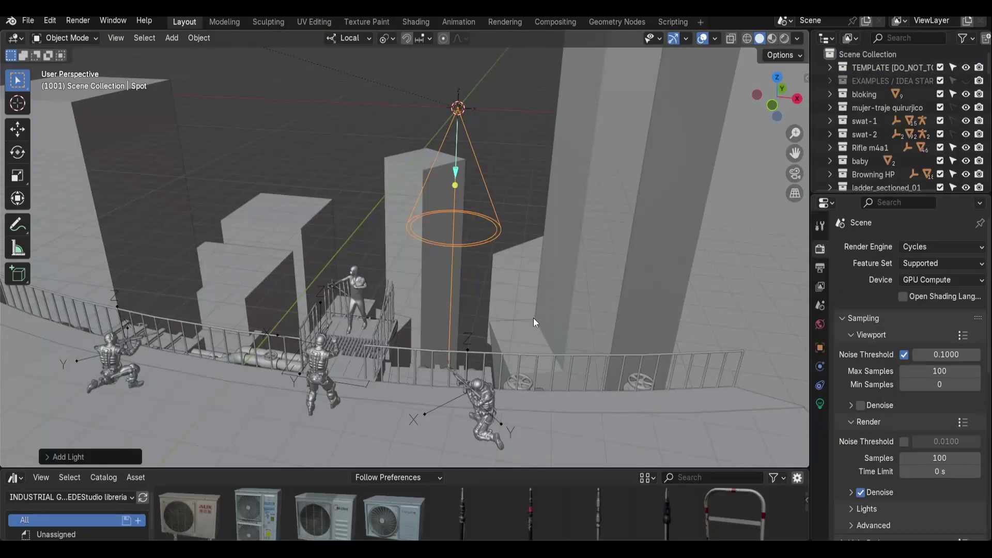
# Step: Give the spot light a Track To constraint targeting the character Ch11
pyautogui.click(820, 385)
pyautogui.click(910, 246)
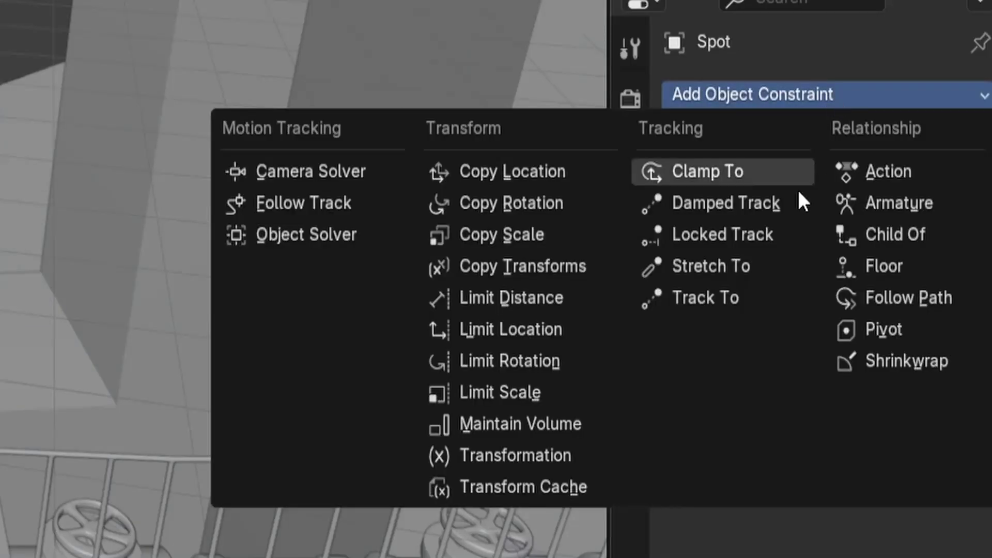
pyautogui.click(747, 293)
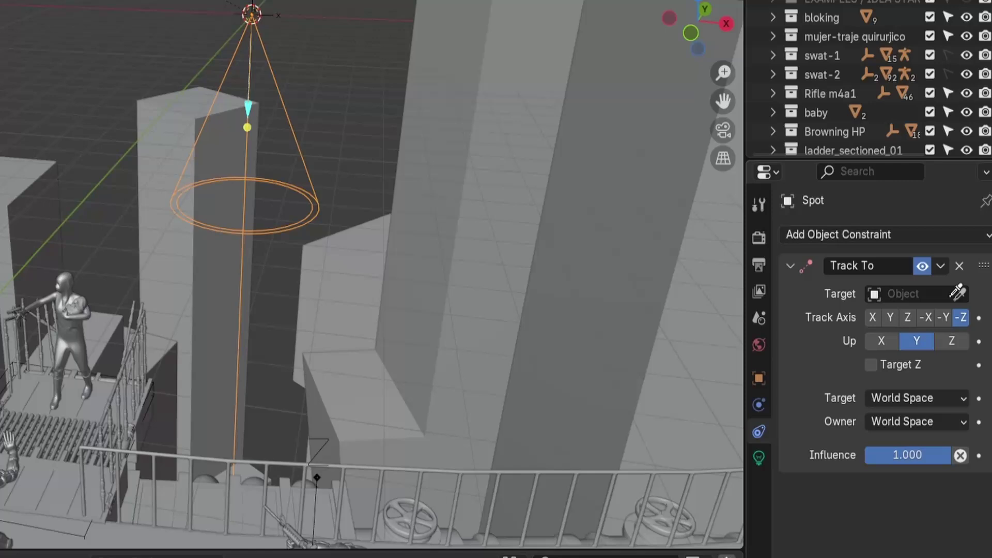
pyautogui.click(75, 337)
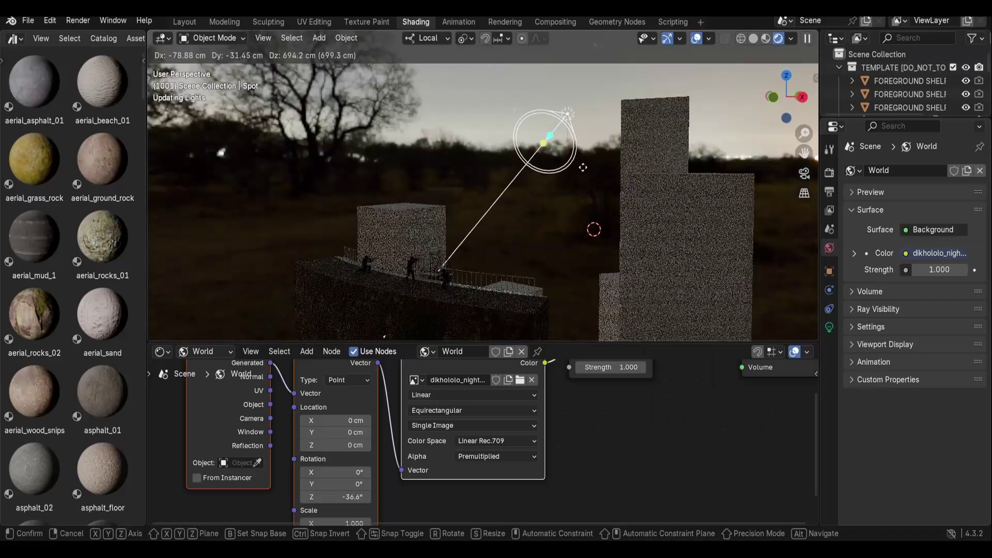
pyautogui.click(579, 154)
# Step: Narrow the spot light's Spot Size to a tight cone and reposition the light
pyautogui.click(830, 327)
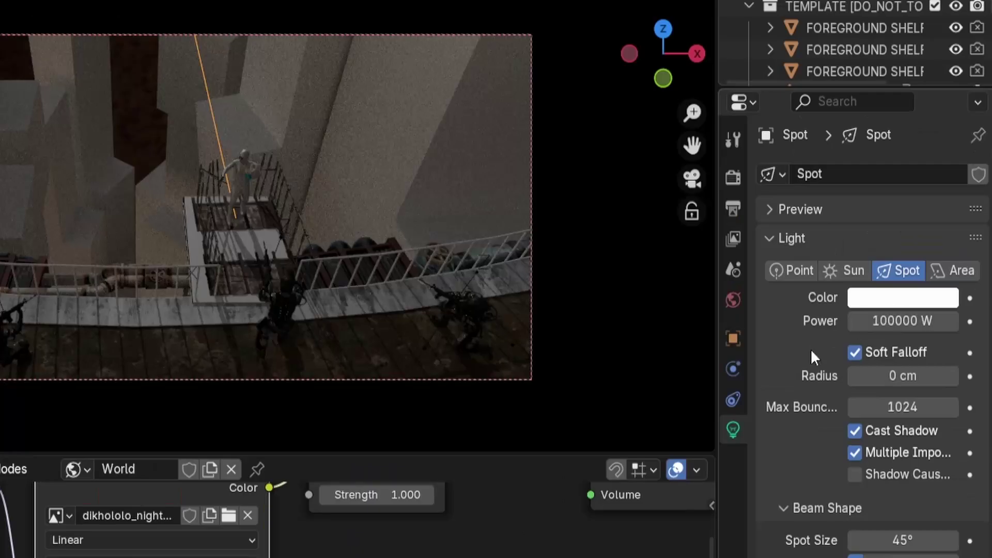
pyautogui.moveTo(925, 416)
pyautogui.mouseDown()
pyautogui.moveTo(899, 416)
pyautogui.moveTo(930, 416)
pyautogui.mouseUp()
pyautogui.press('g')
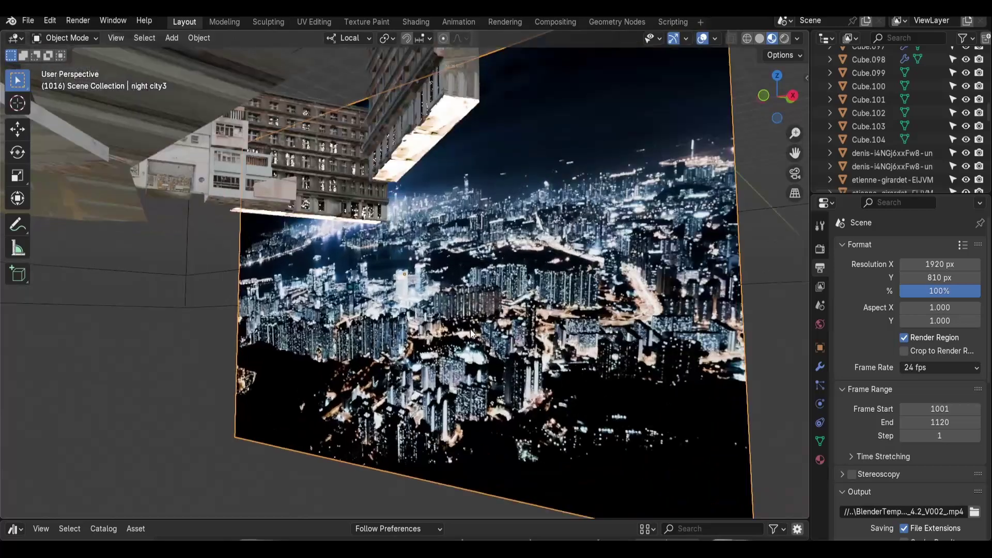
# Step: Play the rooftop animation through the camera, then orbit the viewport
pyautogui.press('KP_0')
pyautogui.press('space')
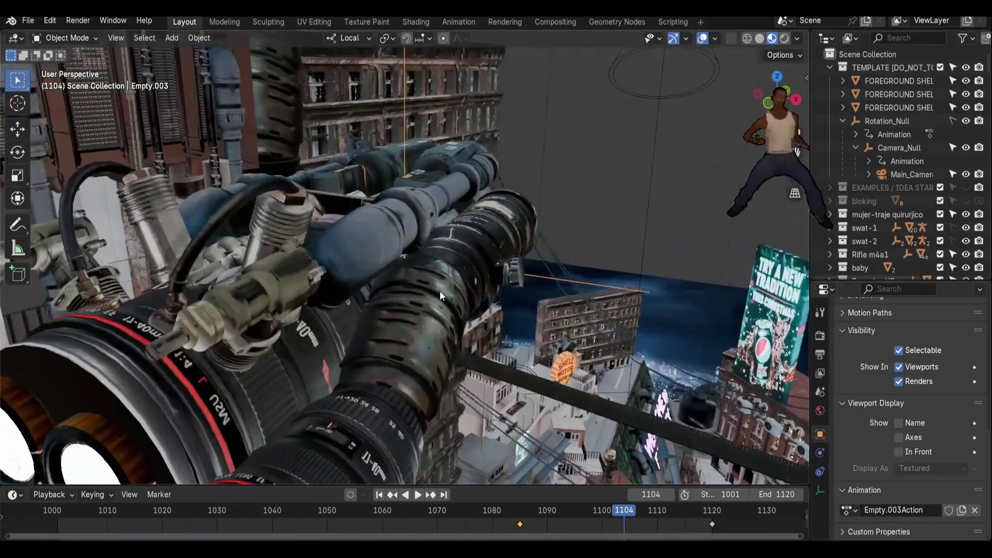
pyautogui.moveTo(439, 290)
pyautogui.mouseDown(button='middle')
pyautogui.moveTo(395, 284)
pyautogui.moveTo(414, 331)
pyautogui.moveTo(377, 355)
pyautogui.mouseUp(button='middle')
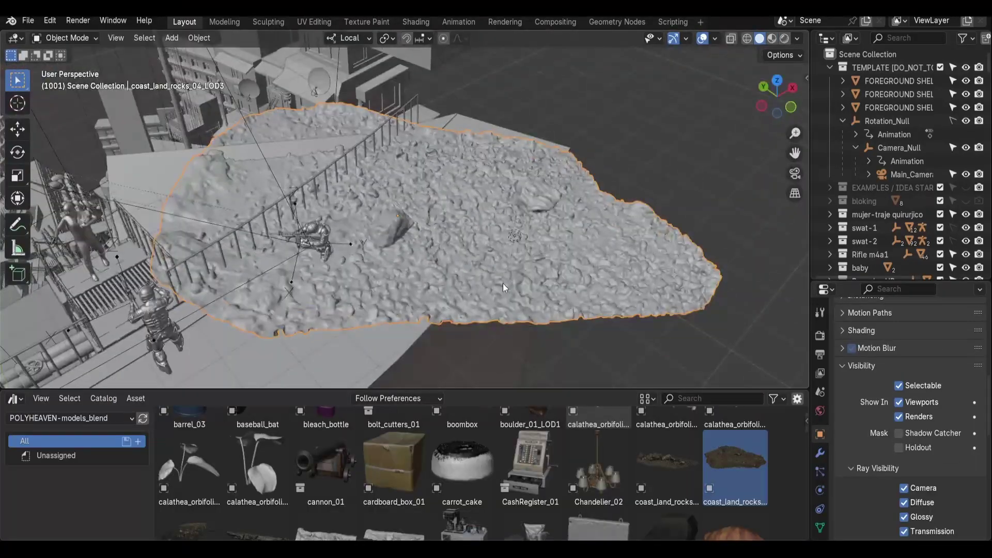
# Step: From the camera view, duplicate the rock pile and slide the copy across the rooftop at the same height
pyautogui.scroll(2, 503, 284)
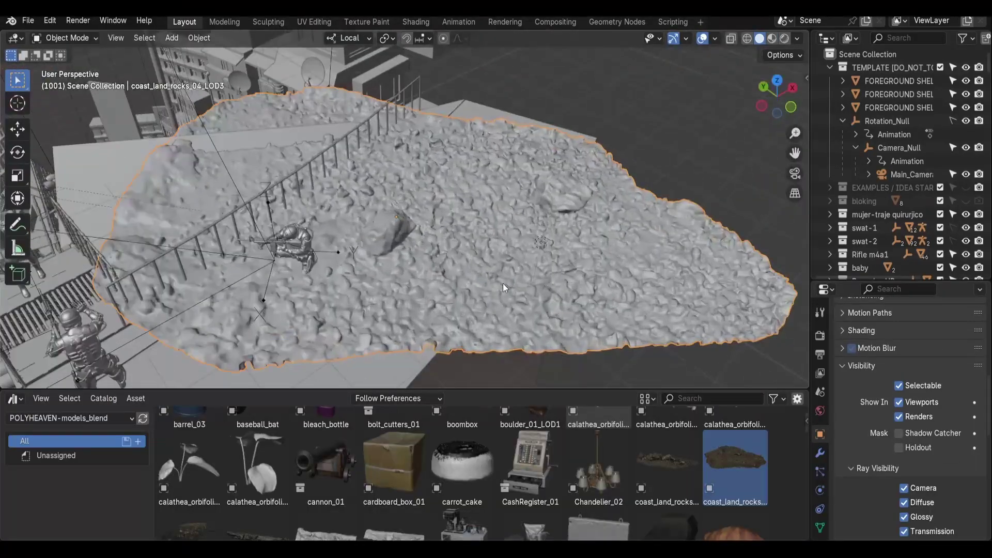
pyautogui.press('KP_0')
pyautogui.hotkey('shift', 'd')
pyautogui.hotkey('shift', 'z')
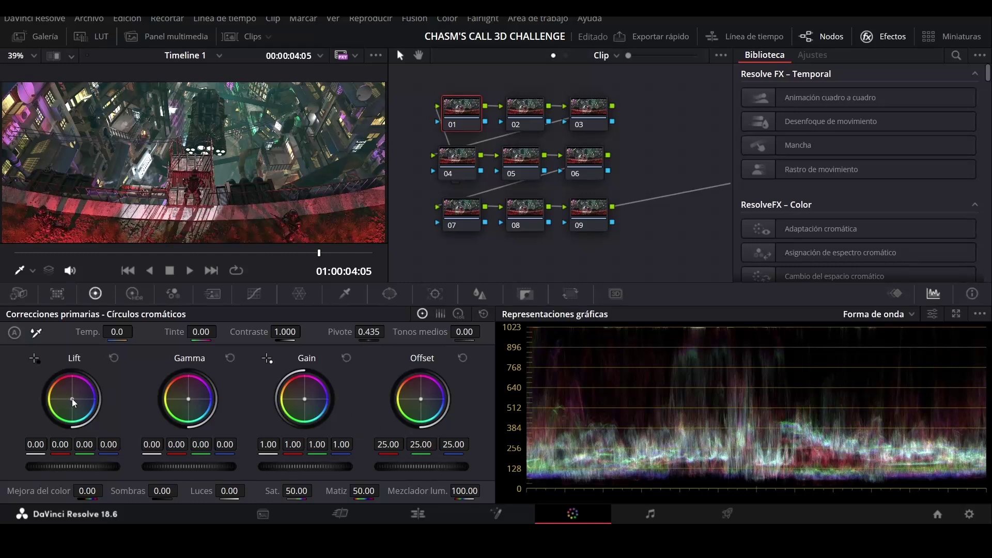
# Step: Show the clip's curves, then set Parpadeo Intervalo de pausa to 14 and lower Escala de aleatoriedad
pyautogui.click(253, 294)
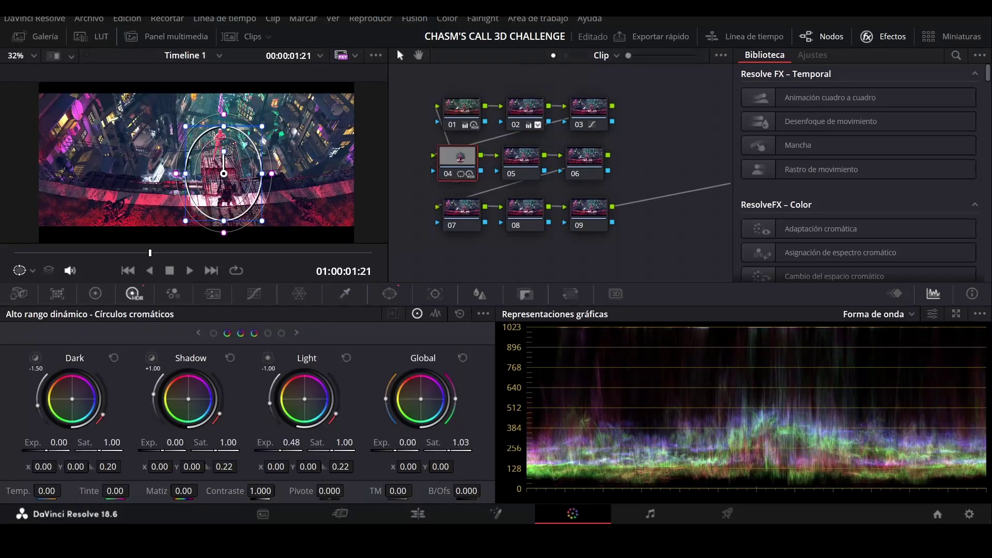
pyautogui.moveTo(843, 215); pyautogui.dragTo(875, 215)
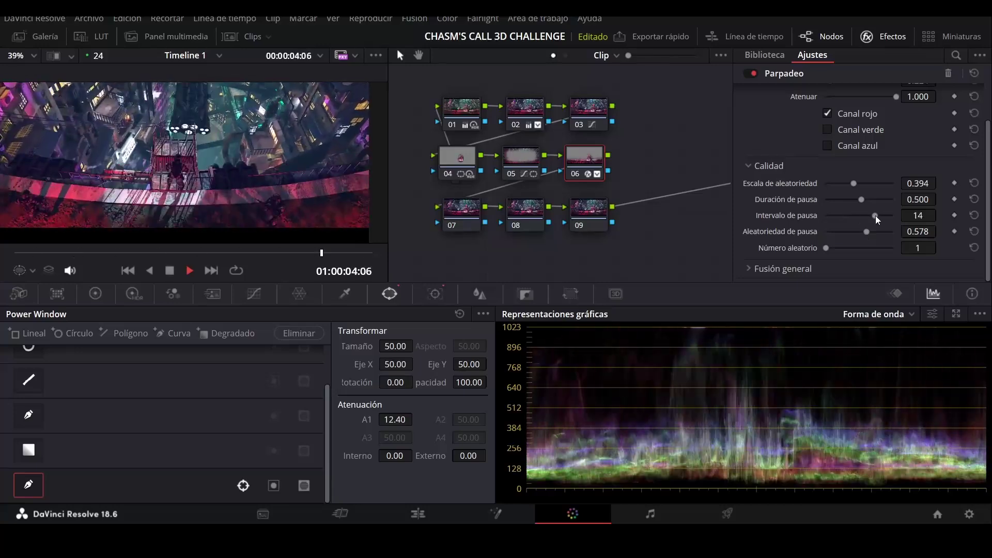
pyautogui.moveTo(853, 183)
pyautogui.mouseDown()
pyautogui.moveTo(866, 199)
pyautogui.moveTo(843, 184)
pyautogui.mouseUp()
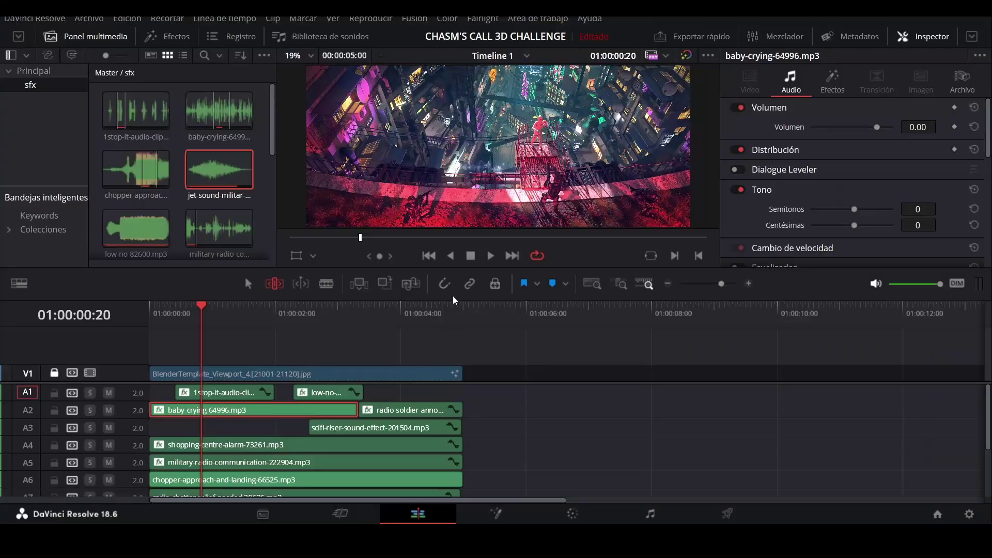
# Step: Resize the panel divider to give the viewer and Media Pool more height
pyautogui.moveTo(455, 300); pyautogui.dragTo(443, 360)
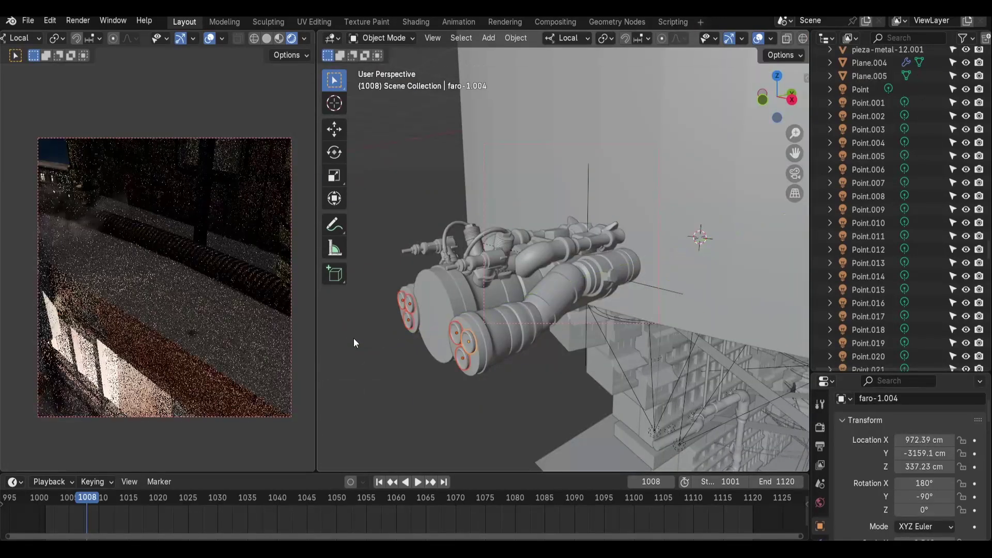
pyautogui.moveTo(467, 329)
pyautogui.mouseDown(button='middle')
pyautogui.moveTo(601, 314)
pyautogui.moveTo(460, 337)
pyautogui.moveTo(584, 303)
pyautogui.mouseUp(button='middle')
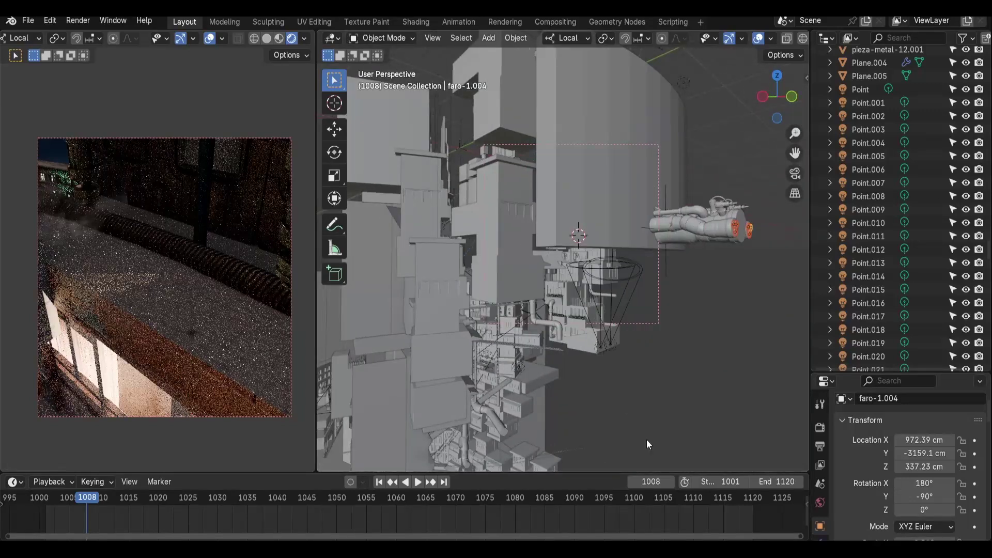